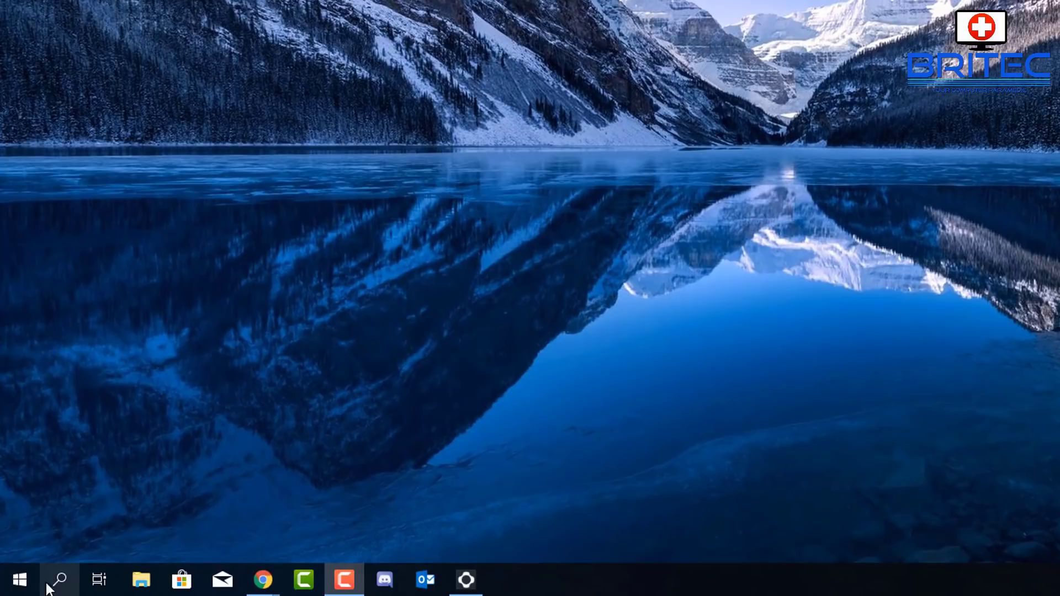
Launch Command Prompt as administrator and run a read-only chkdsk scan of the drive
{"action": "left_click", "coordinate": [25, 587]}
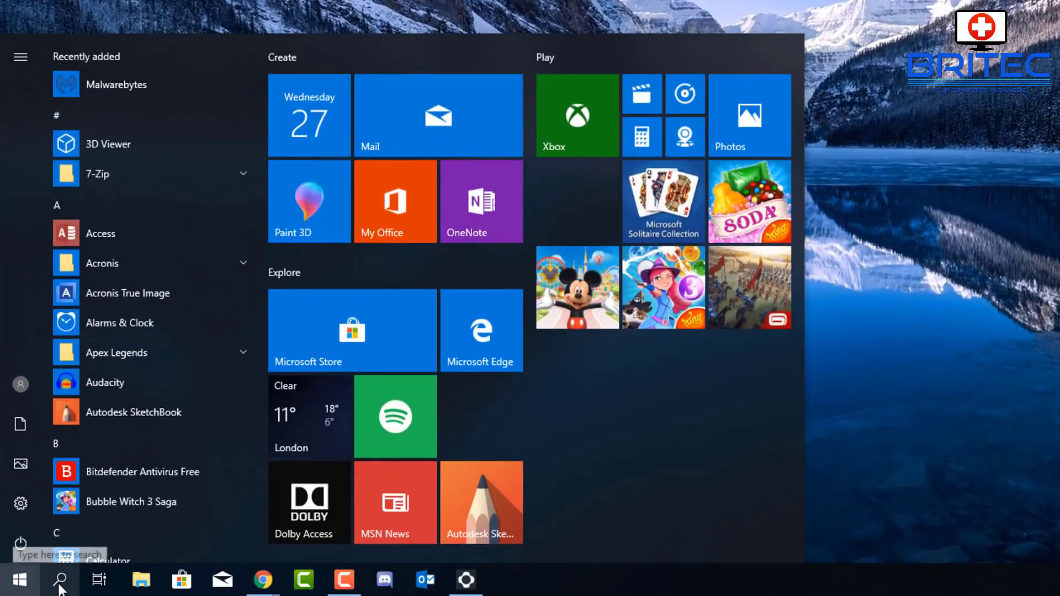
{"action": "left_click", "coordinate": [59, 581]}
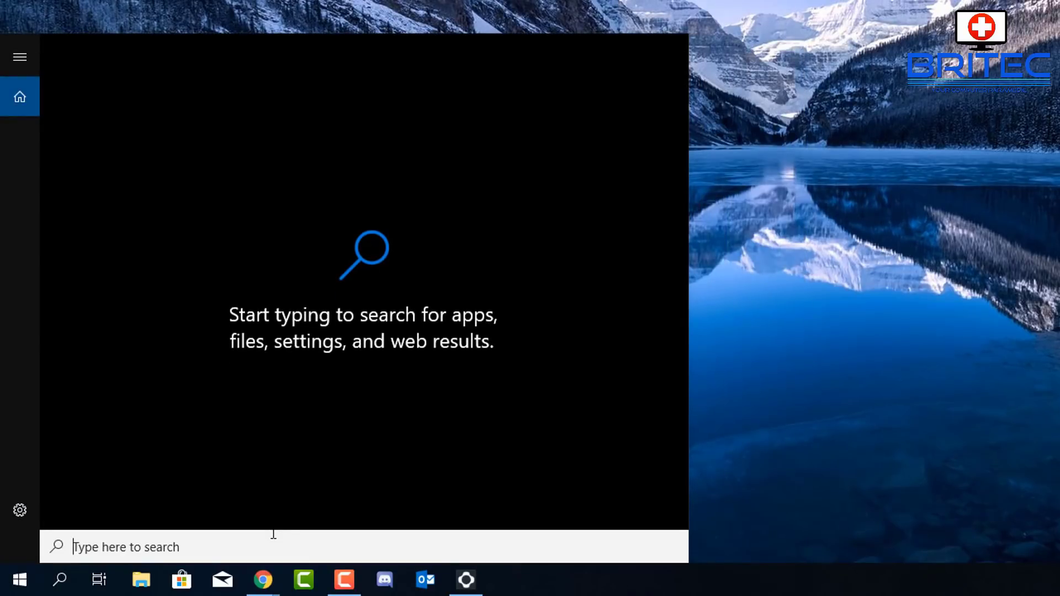
{"action": "type", "text": "cmd"}
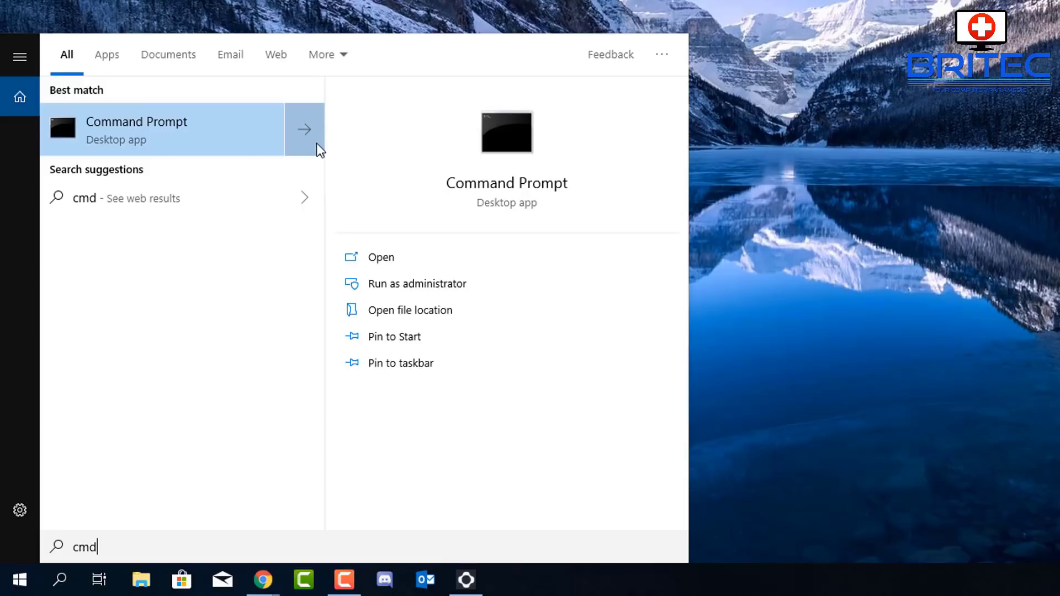
{"action": "left_click", "coordinate": [396, 288]}
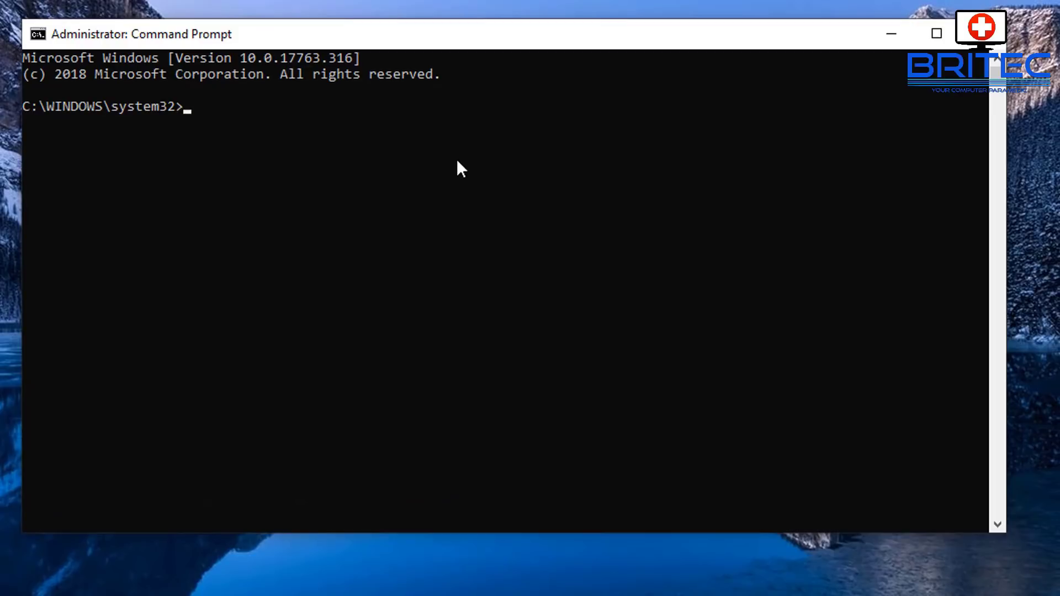
{"action": "type", "text": "chkdsk"}
{"action": "key", "text": "Return"}
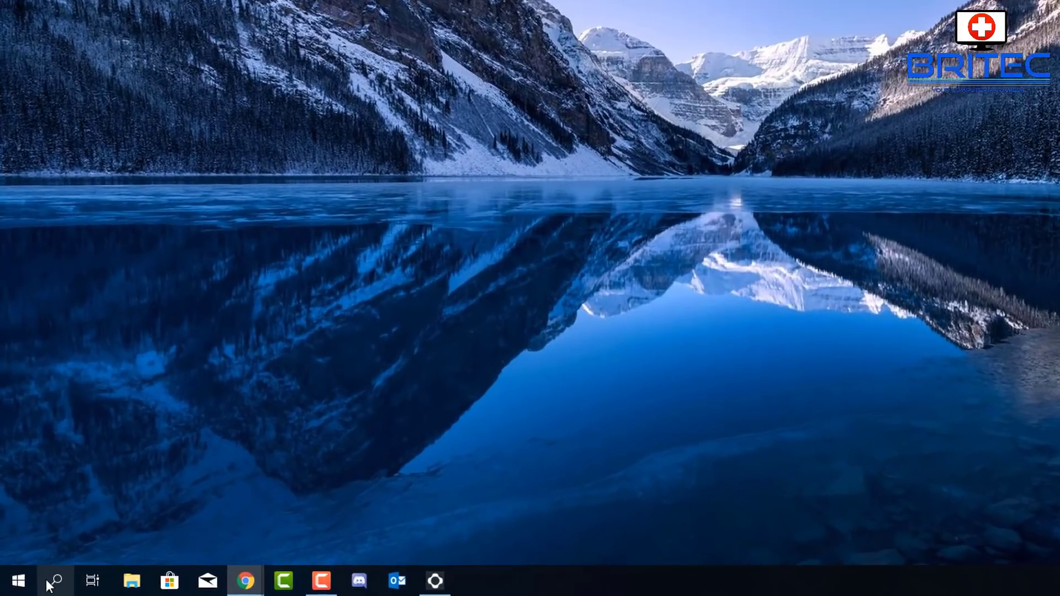
Search for 'event viewer' and launch Event Viewer
{"action": "left_click", "coordinate": [39, 584]}
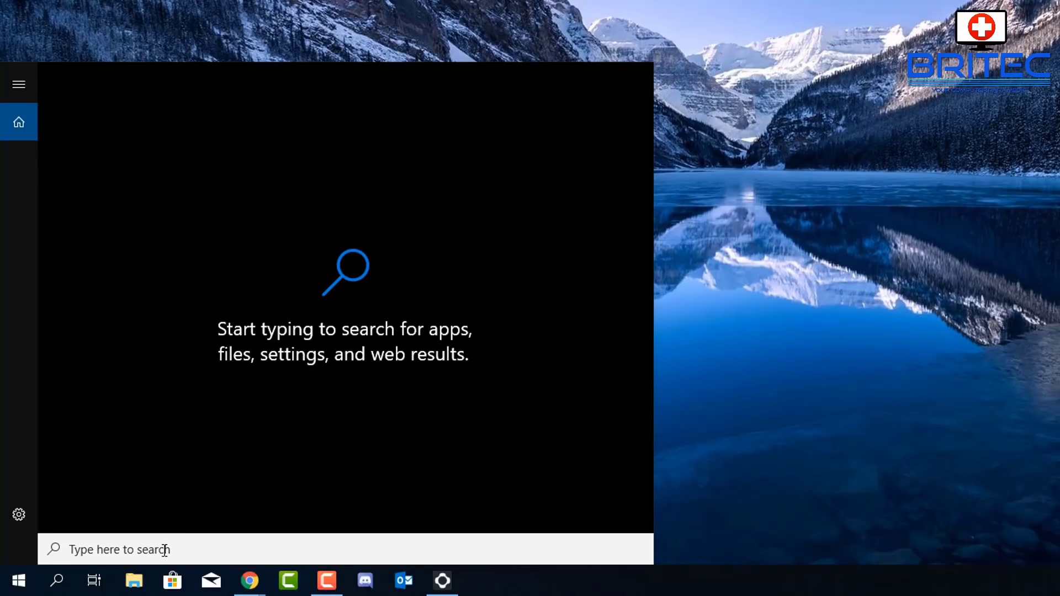
{"action": "type", "text": "ev"}
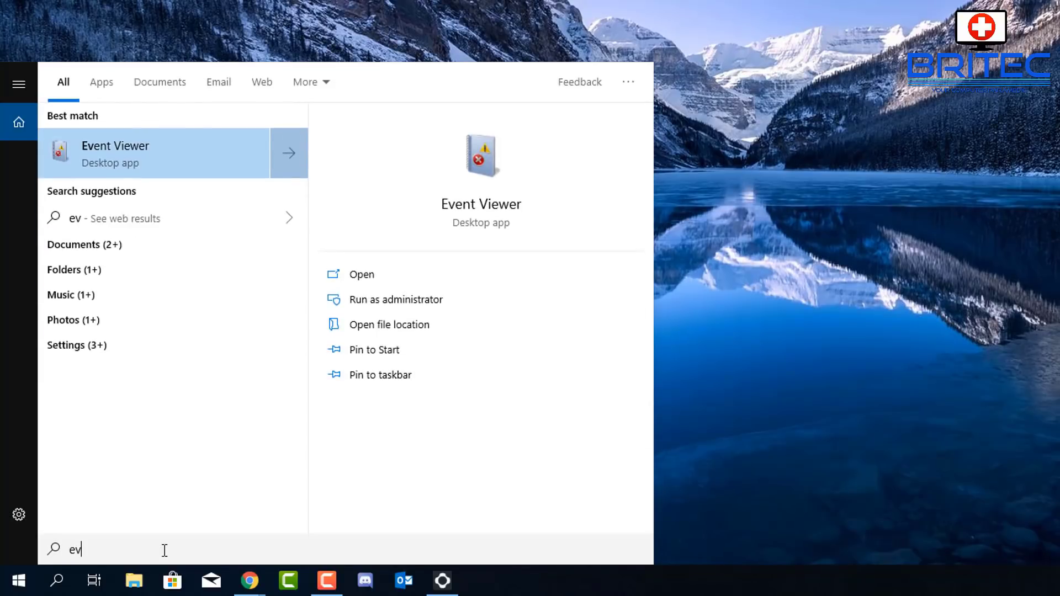
{"action": "type", "text": "ent viewer"}
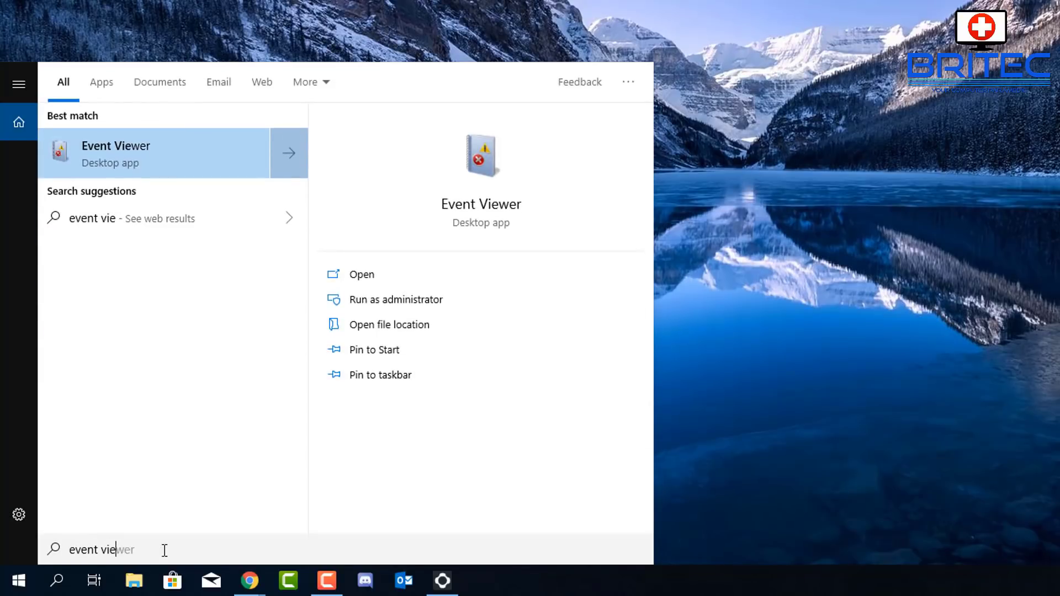
{"action": "left_click", "coordinate": [145, 154]}
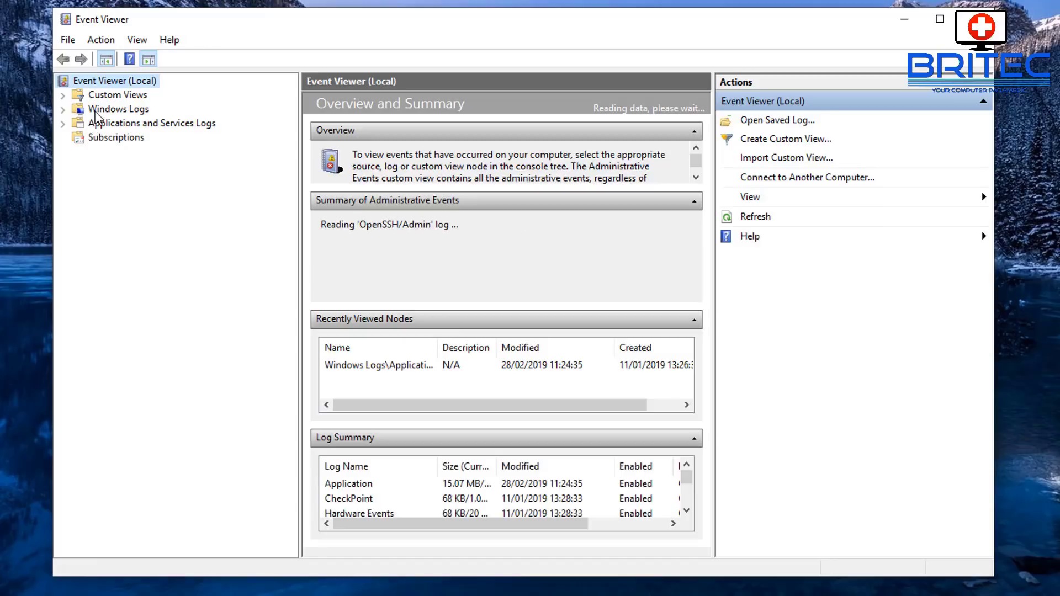
Load the Application log under Windows Logs and bring up its Find dialog
{"action": "left_click", "coordinate": [96, 113]}
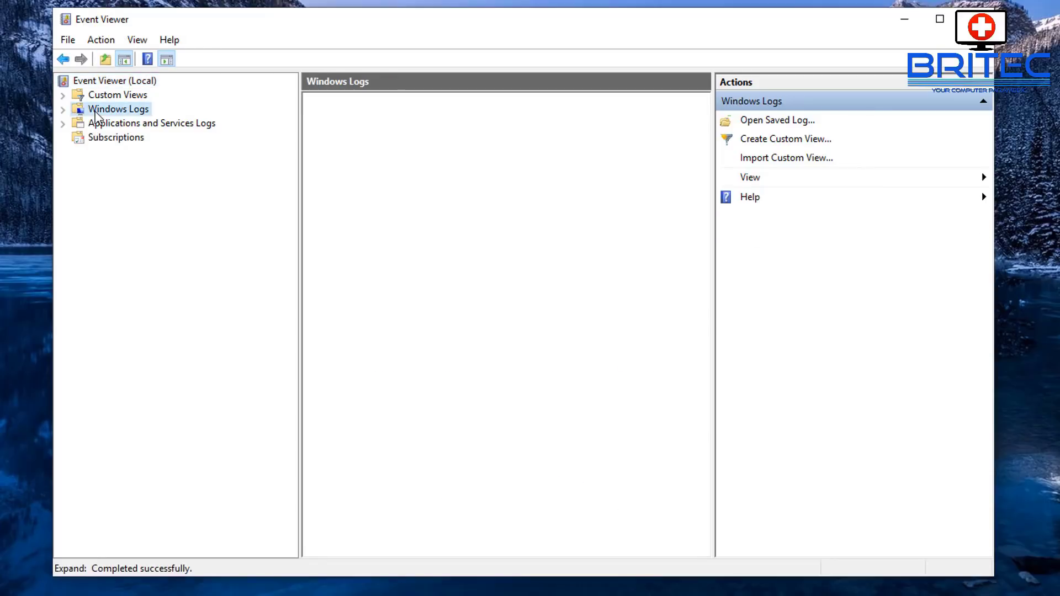
{"action": "left_click", "coordinate": [63, 109]}
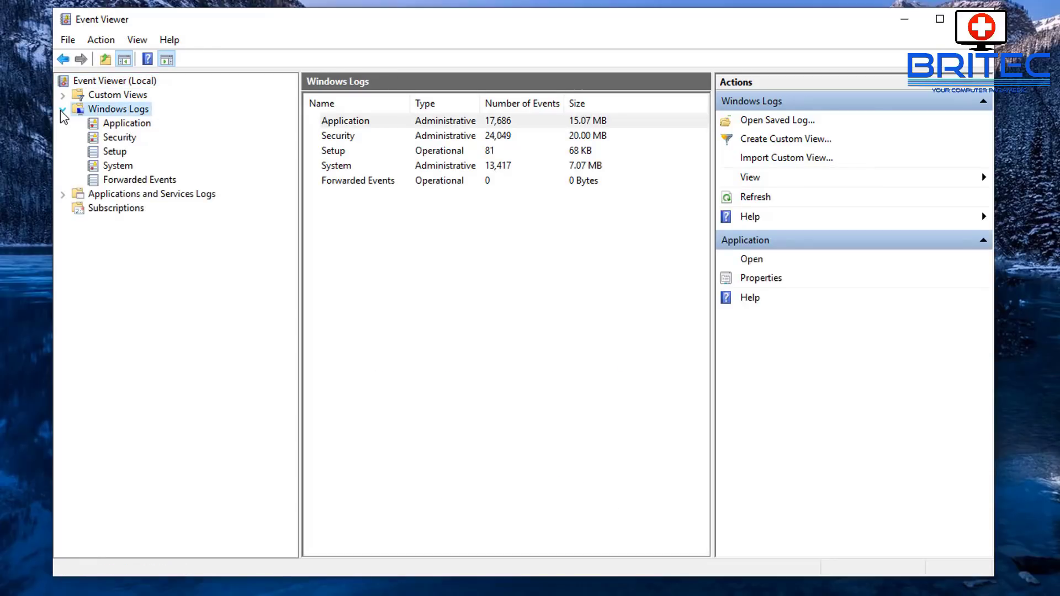
{"action": "right_click", "coordinate": [134, 127]}
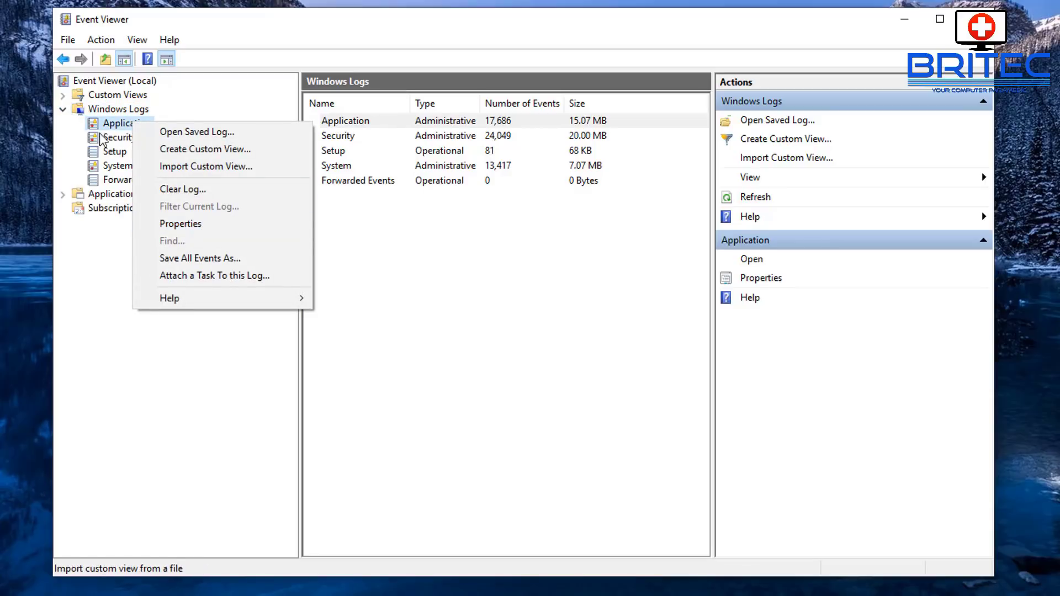
{"action": "left_click", "coordinate": [121, 127]}
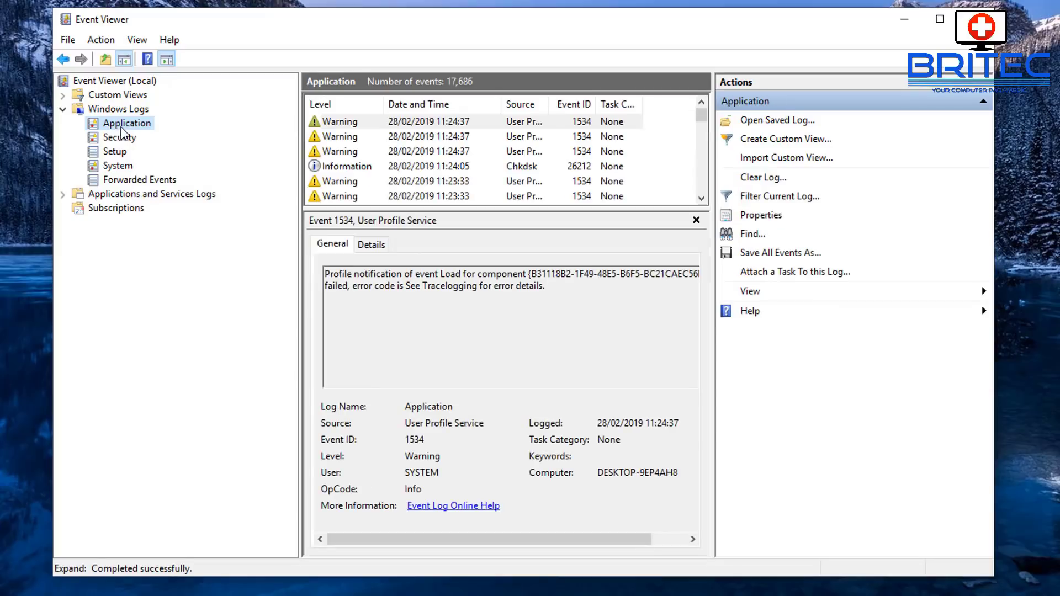
{"action": "right_click", "coordinate": [122, 129]}
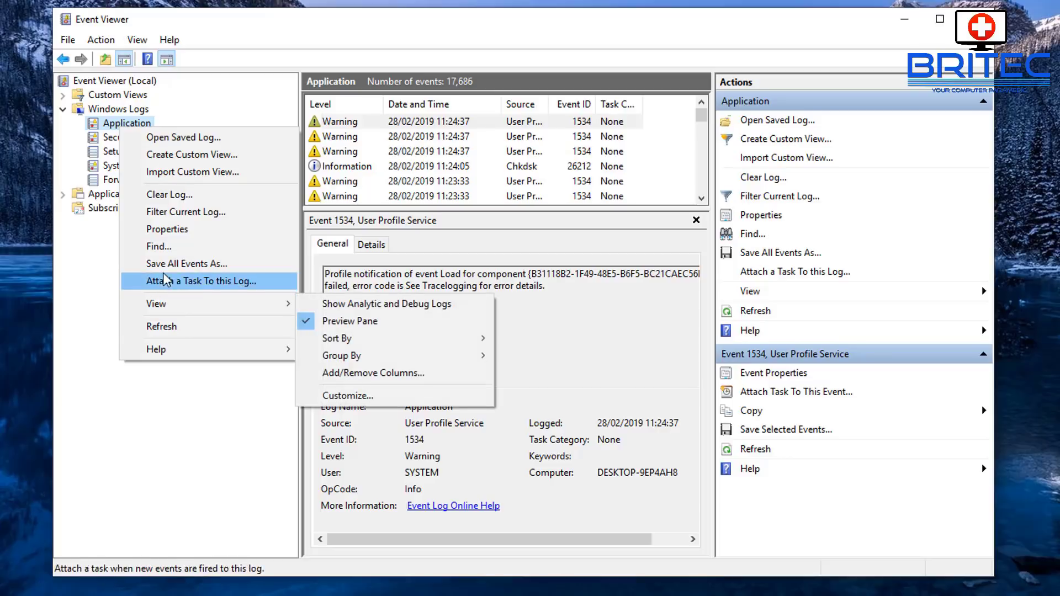
{"action": "left_click", "coordinate": [161, 246]}
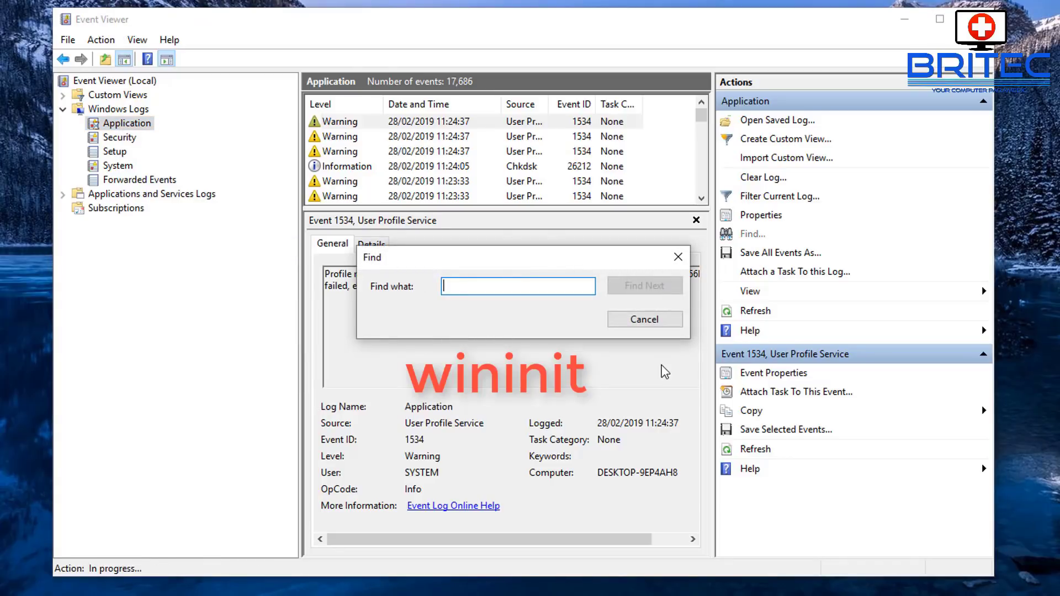
Search the Application log for 'win' to locate the Wininit entry, then dismiss Find
{"action": "type", "text": "wininit"}
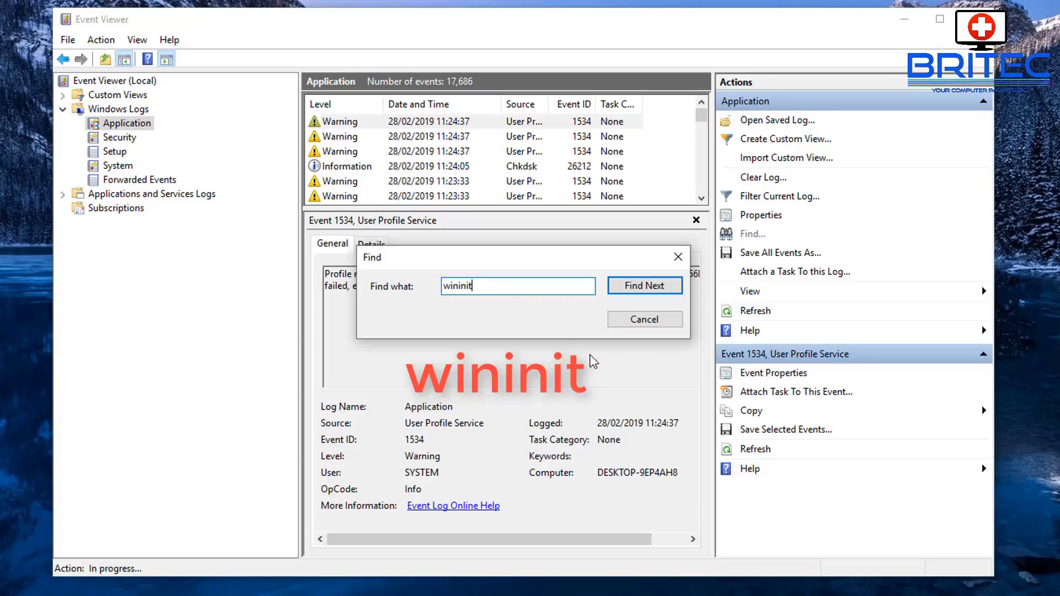
{"action": "left_click", "coordinate": [655, 286]}
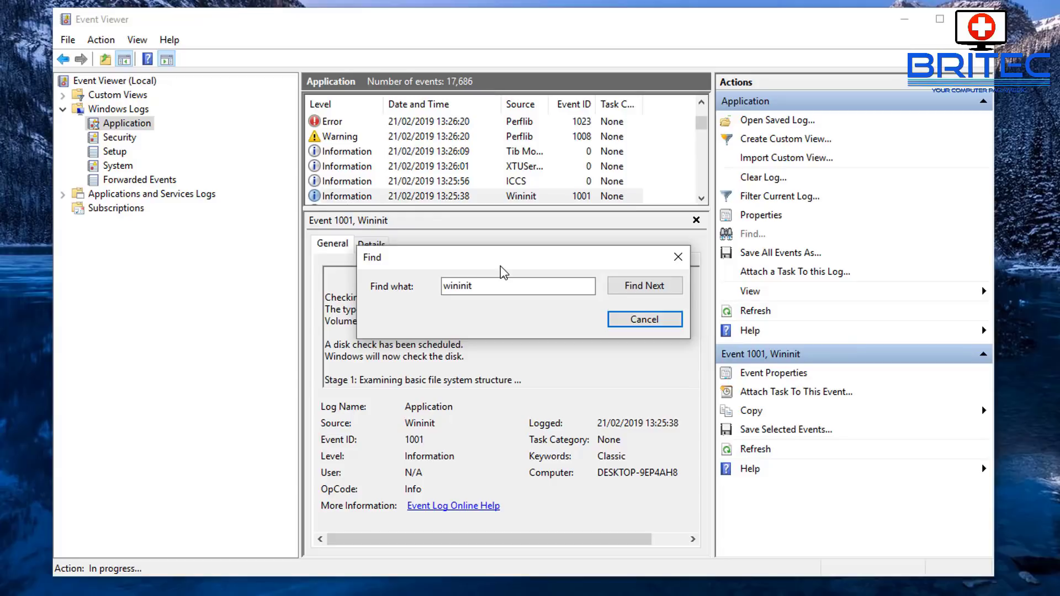
{"action": "left_click", "coordinate": [682, 262]}
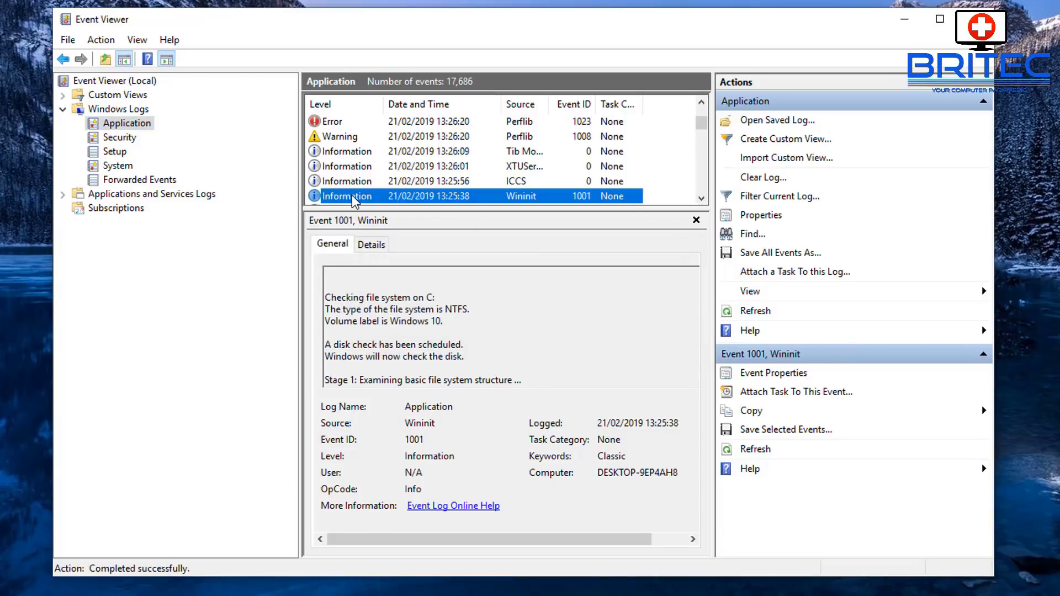
Open Properties for Wininit event 1001 and move the window to the screen centre
{"action": "left_click", "coordinate": [701, 198]}
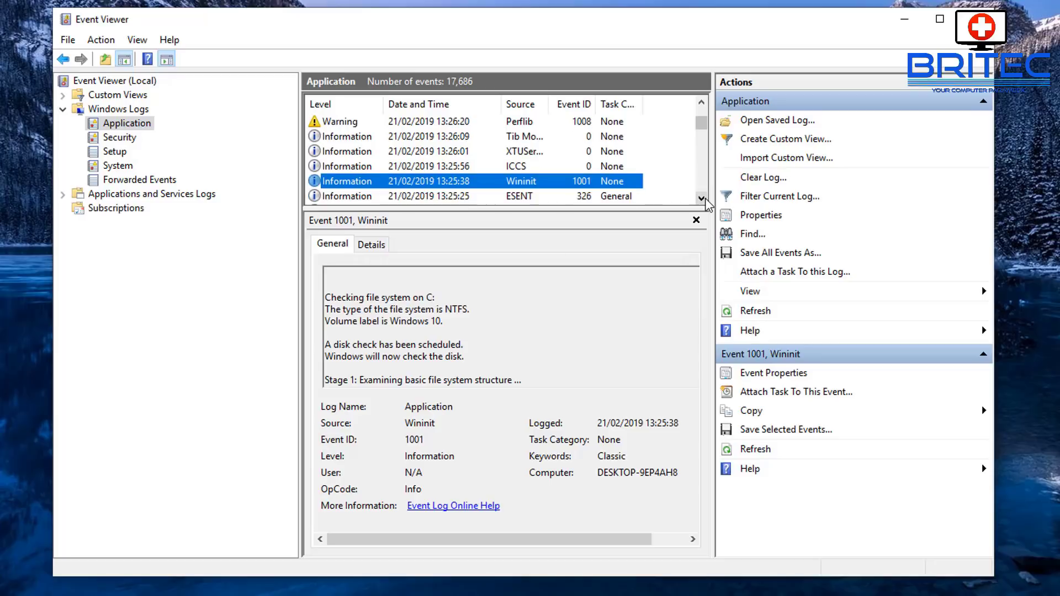
{"action": "double_click", "coordinate": [352, 187]}
{"action": "left_click_drag", "start_coordinate": [138, 9], "coordinate": [493, 83]}
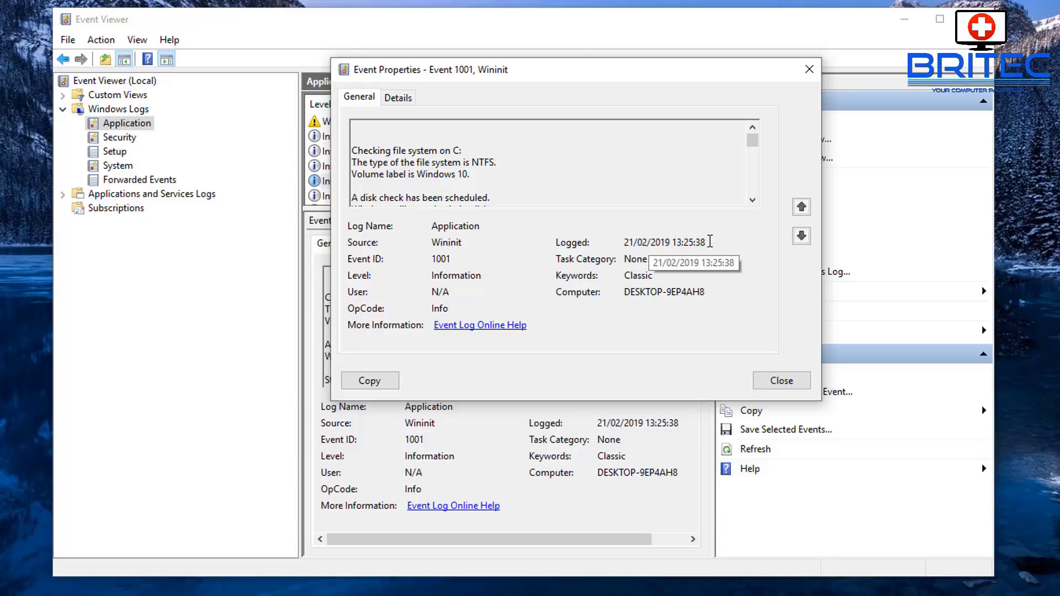
Highlight the event's logged date and time and scroll through the early CHKDSK stages
{"action": "left_click_drag", "start_coordinate": [710, 241], "coordinate": [619, 245]}
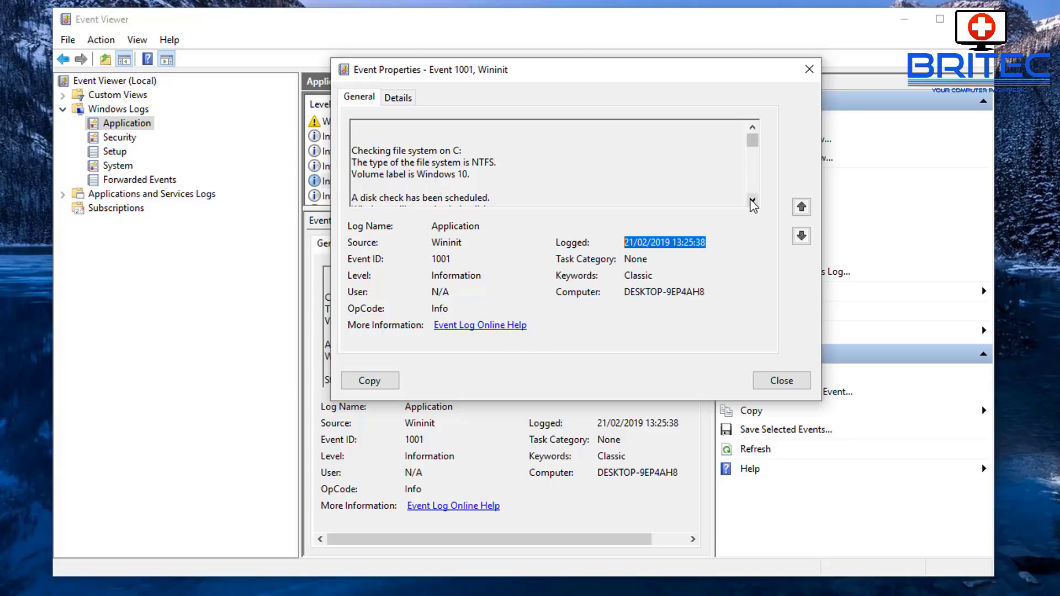
{"action": "left_click", "coordinate": [752, 200]}
{"action": "left_click", "coordinate": [753, 200]}
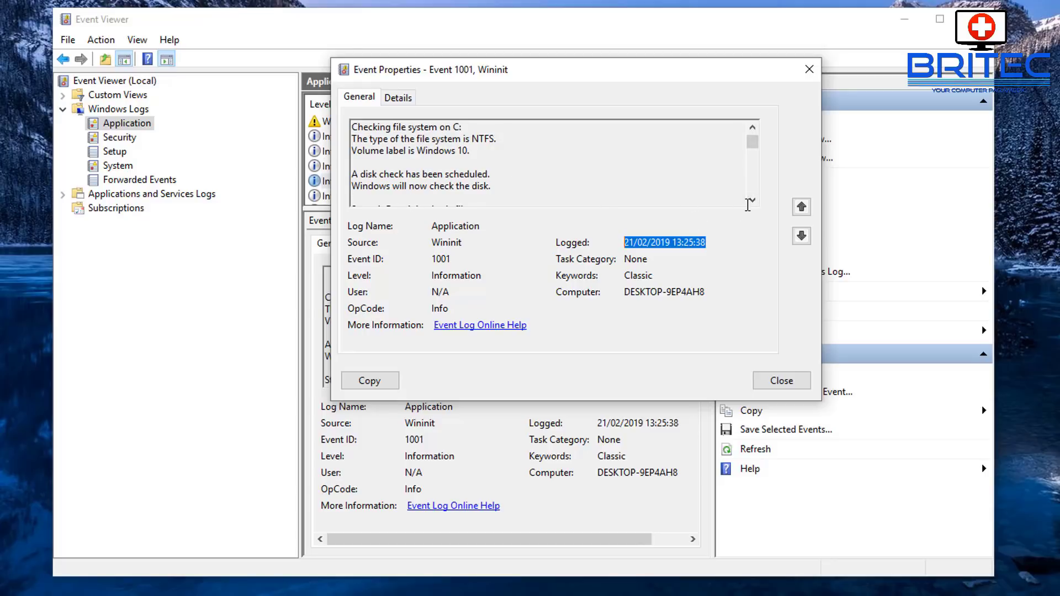
{"action": "left_click", "coordinate": [752, 200]}
{"action": "left_click", "coordinate": [753, 200]}
{"action": "left_click", "coordinate": [753, 200]}
{"action": "left_click", "coordinate": [752, 200]}
{"action": "left_click", "coordinate": [751, 202]}
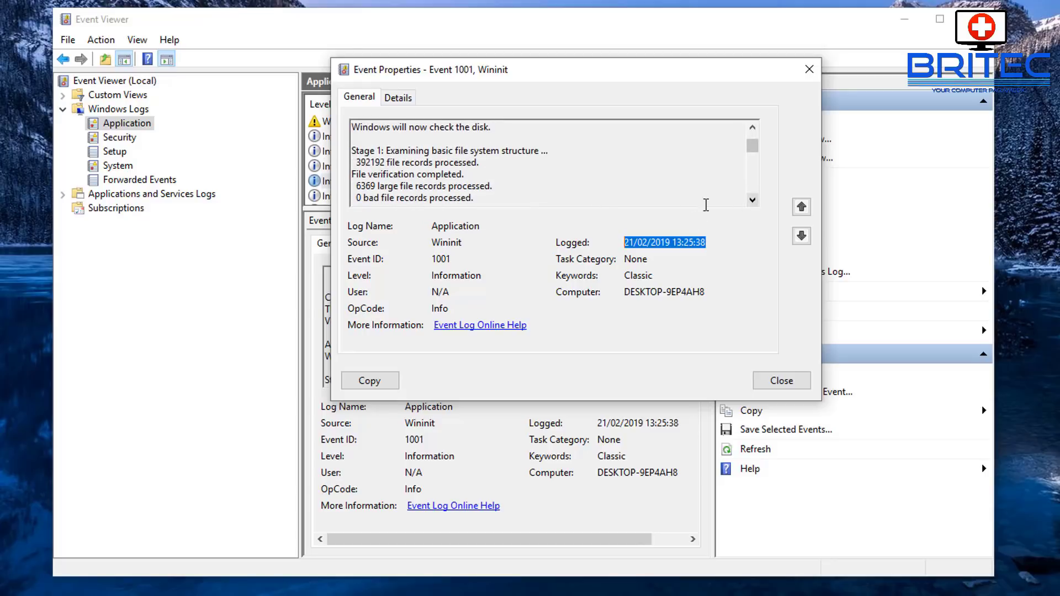
{"action": "left_click", "coordinate": [753, 200]}
{"action": "left_click", "coordinate": [752, 200]}
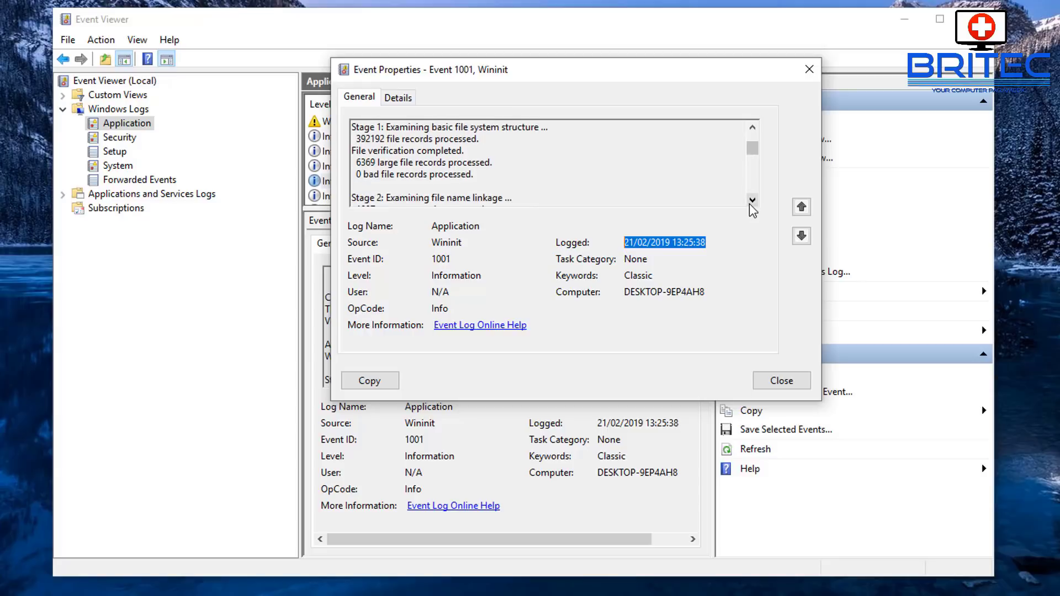
{"action": "left_click_drag", "start_coordinate": [357, 173], "coordinate": [528, 180]}
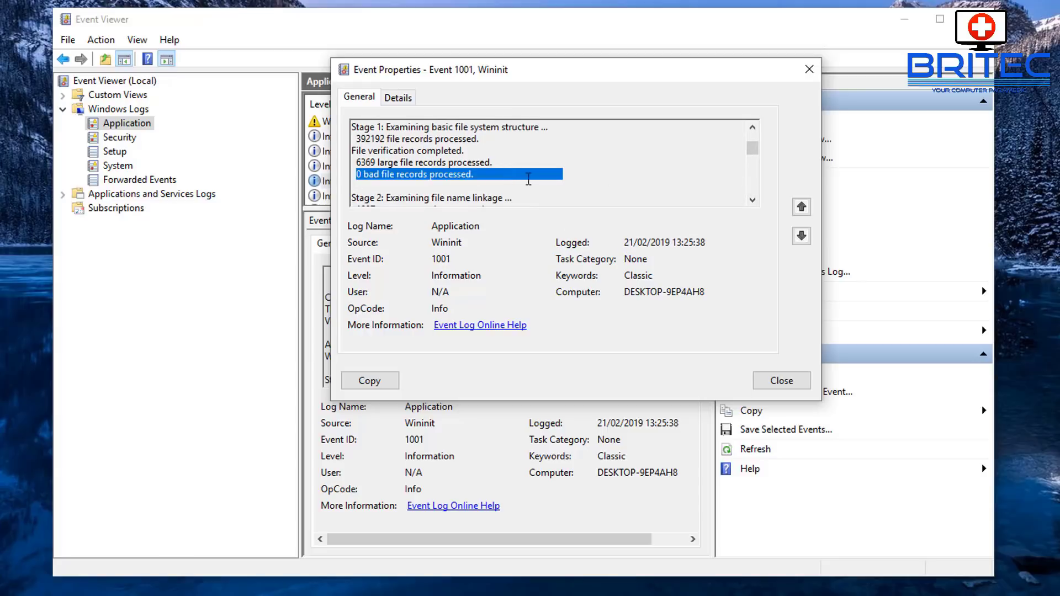
Read on through Stage 2 index and Stage 3 security descriptor results, then show Details
{"action": "left_click", "coordinate": [753, 200]}
{"action": "left_click", "coordinate": [753, 200]}
{"action": "left_click", "coordinate": [753, 200]}
{"action": "left_click", "coordinate": [753, 200]}
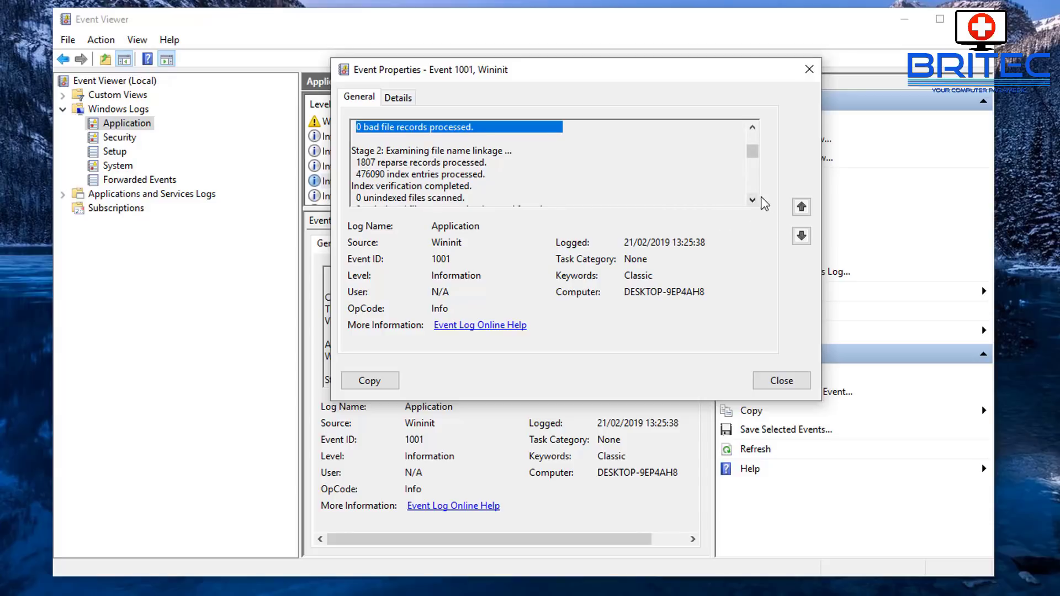
{"action": "left_click", "coordinate": [752, 200]}
{"action": "left_click", "coordinate": [753, 199]}
{"action": "left_click", "coordinate": [753, 200]}
{"action": "left_click", "coordinate": [753, 200]}
{"action": "left_click", "coordinate": [753, 200]}
{"action": "left_click", "coordinate": [752, 200]}
{"action": "left_click", "coordinate": [752, 200]}
{"action": "left_click", "coordinate": [753, 200]}
{"action": "left_click", "coordinate": [752, 200]}
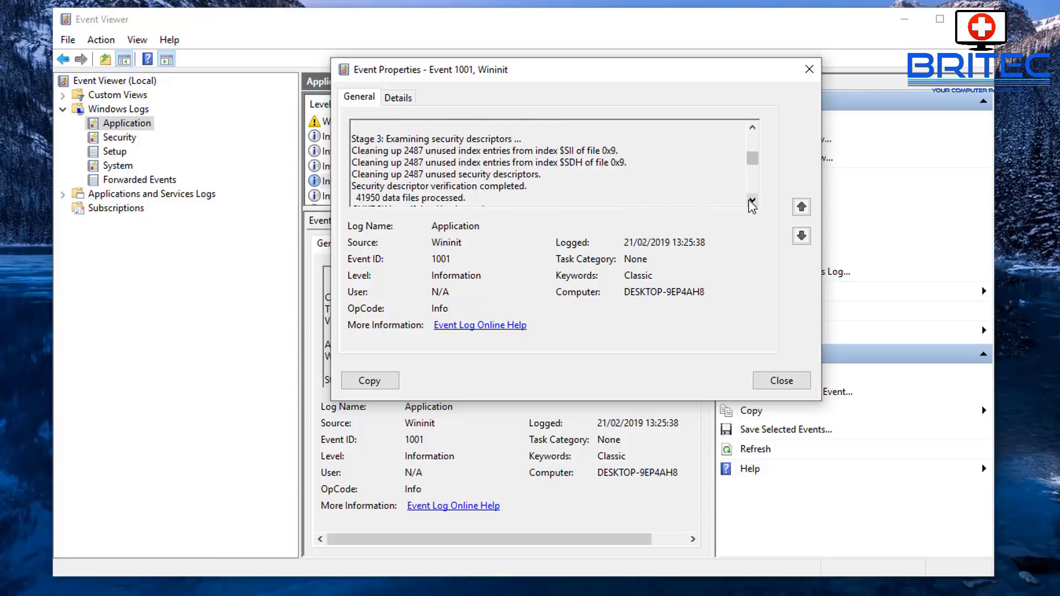
{"action": "left_click", "coordinate": [752, 200]}
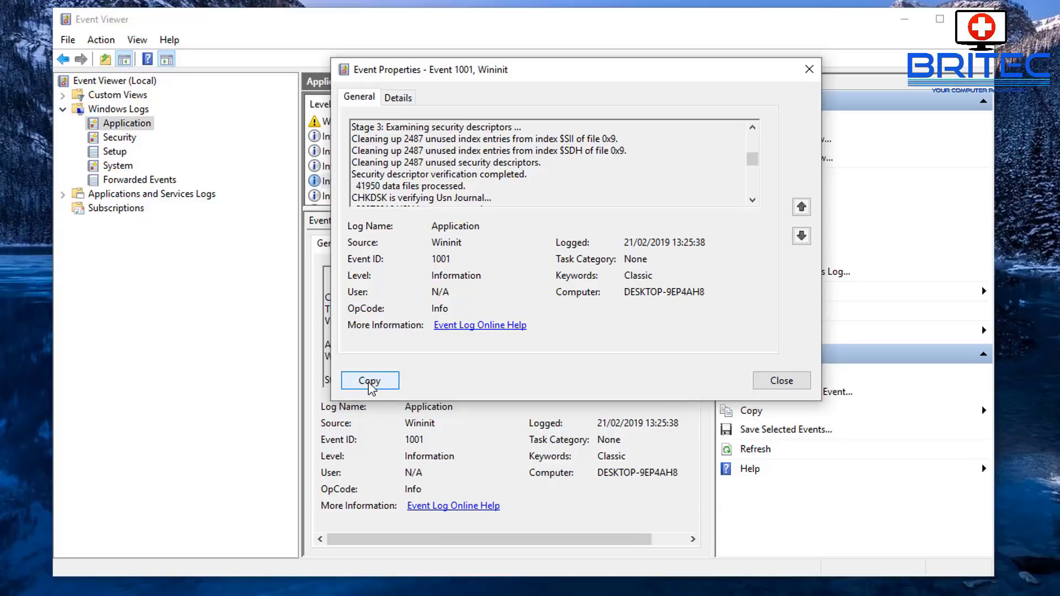
{"action": "left_click", "coordinate": [398, 98]}
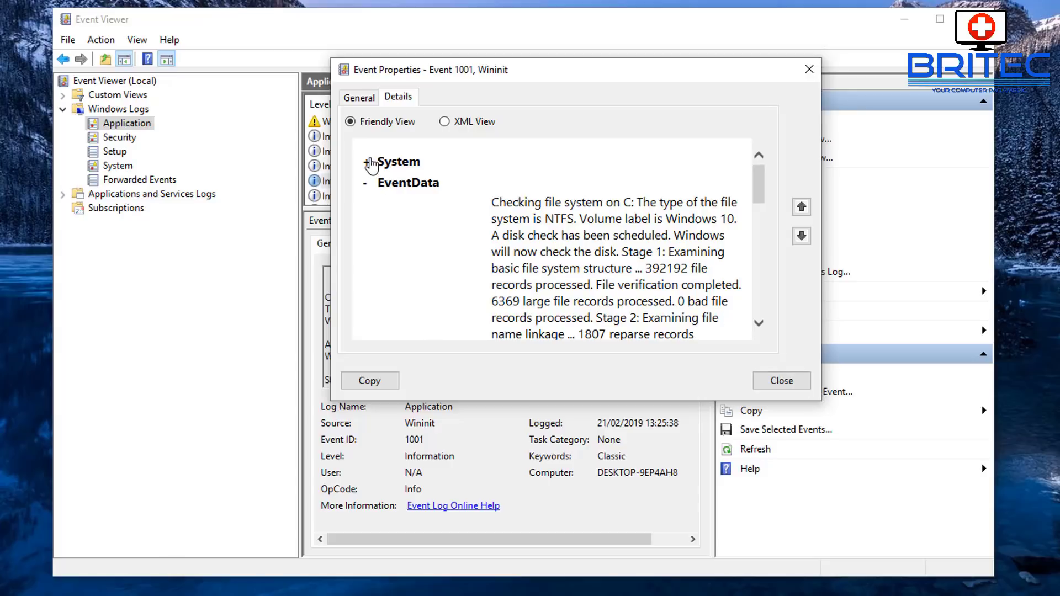
Expand System in Friendly View, scroll EventData to the CHKDSK summary, and close Properties
{"action": "left_click", "coordinate": [366, 162]}
{"action": "left_click_drag", "start_coordinate": [759, 181], "coordinate": [761, 294]}
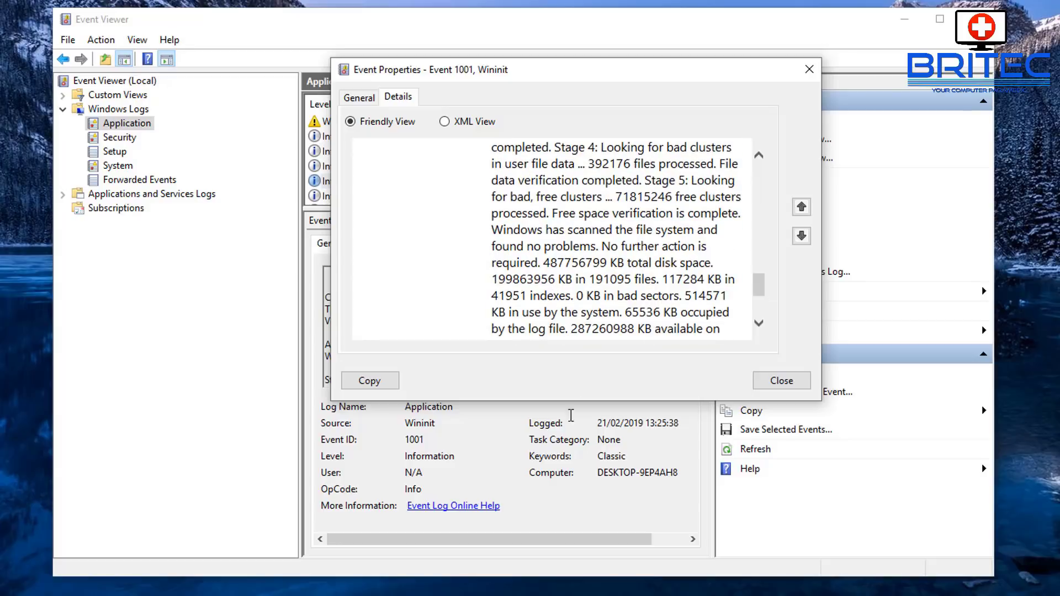
{"action": "left_click", "coordinate": [783, 385]}
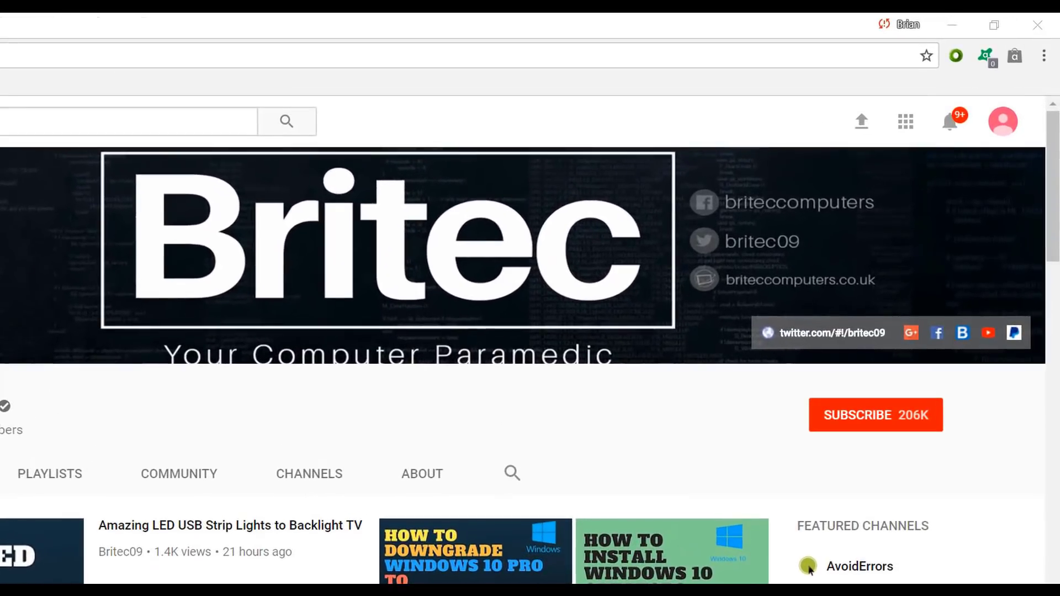
Subscribe to the Britec channel, which now shows SUBSCRIBED 206K
{"action": "left_click", "coordinate": [887, 429]}
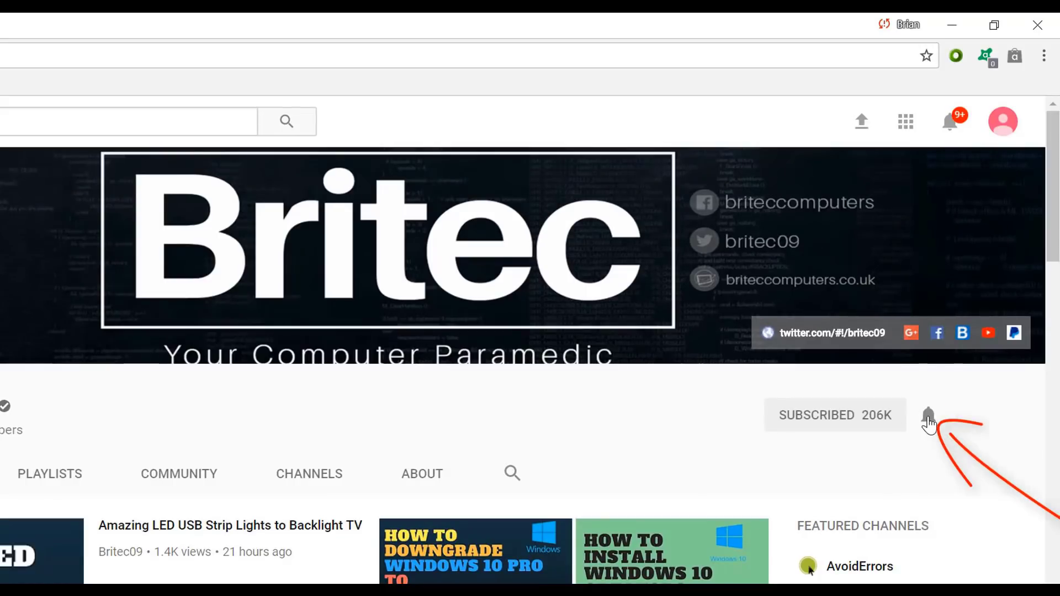